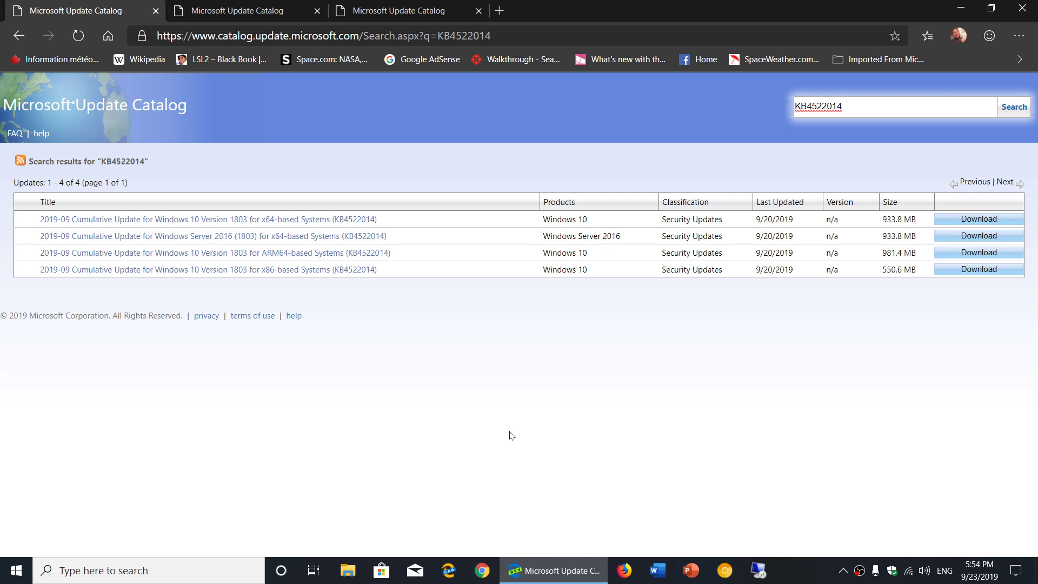
Review the KB4522015 tab, then bring up the KB4522016 tab's four version 1903 packages
{"action": "left_click", "coordinate": [236, 11]}
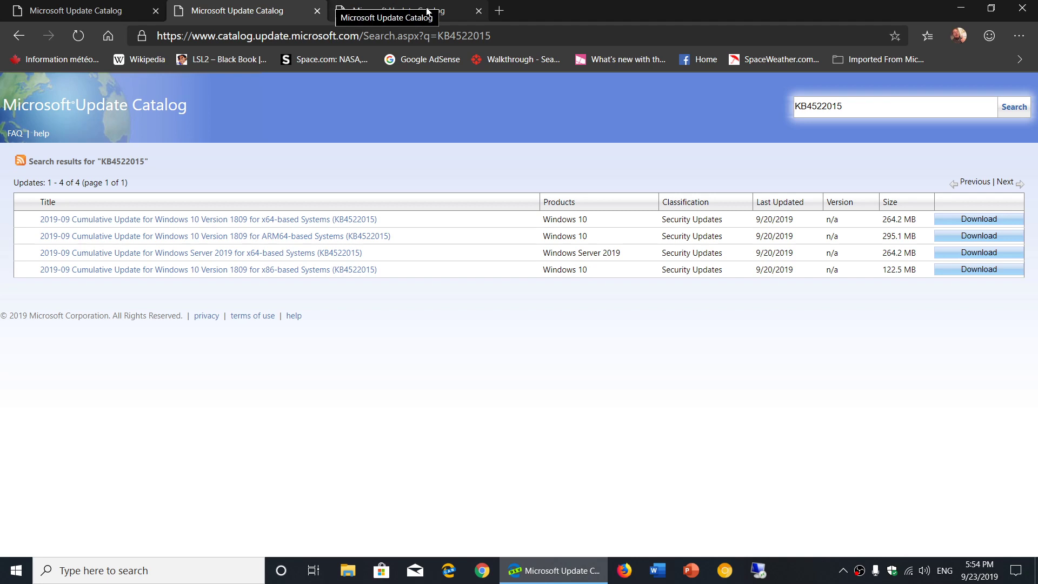
{"action": "left_click", "coordinate": [442, 13]}
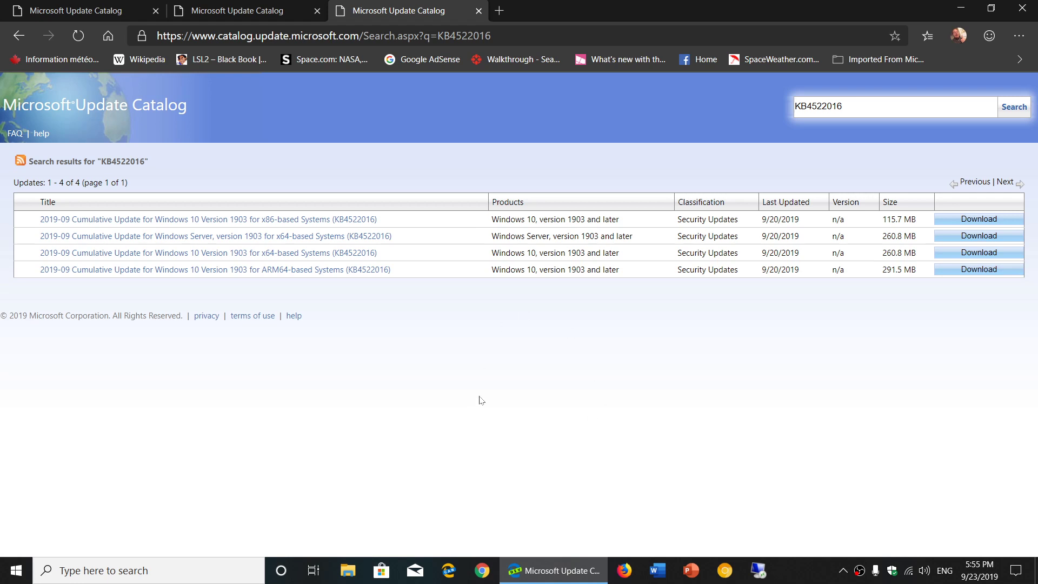
Step back through the KB4522015 tab to the KB4522014 version 1803 package listing
{"action": "left_click", "coordinate": [246, 13]}
{"action": "left_click", "coordinate": [97, 10]}
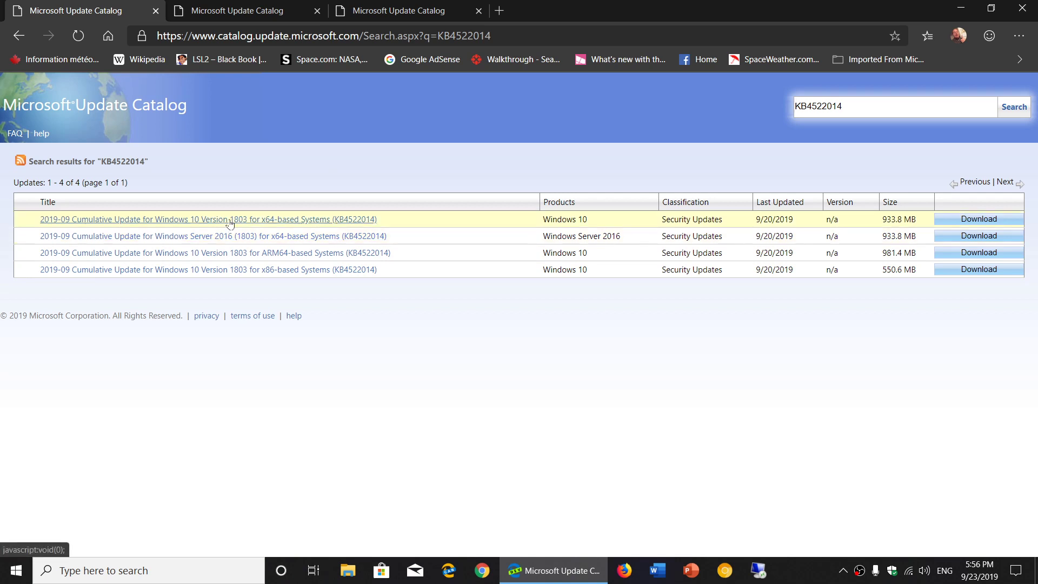
Recheck the KB4522015 tab, then show the KB4522016 tab's four 2019-09 version 1903 updates
{"action": "left_click", "coordinate": [247, 10]}
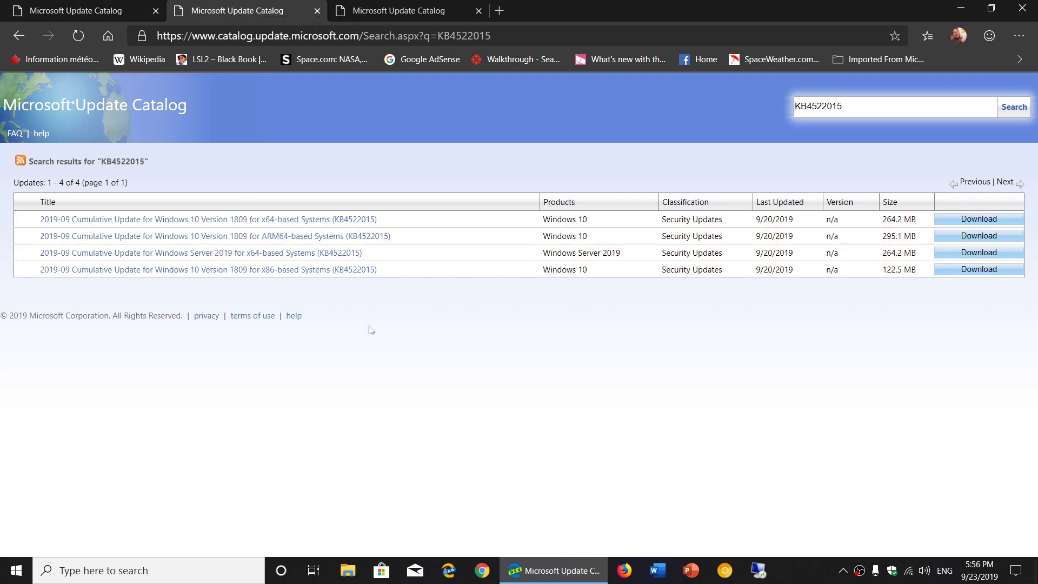
{"action": "left_click", "coordinate": [398, 10]}
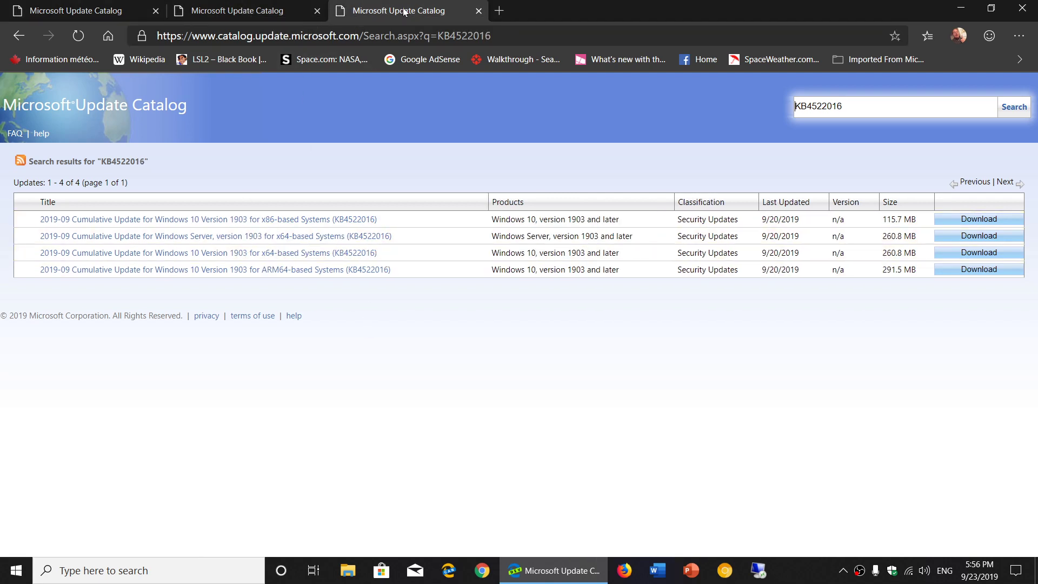